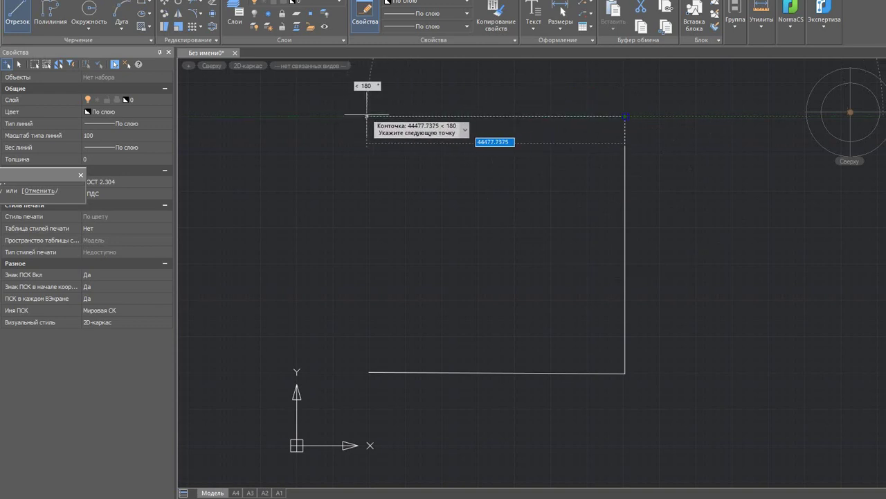
# Step: Complete the square house wall with Line, adding the top edge about 44,000 units long and the left edge back to the lower-left corner
pyautogui.click(369, 115)
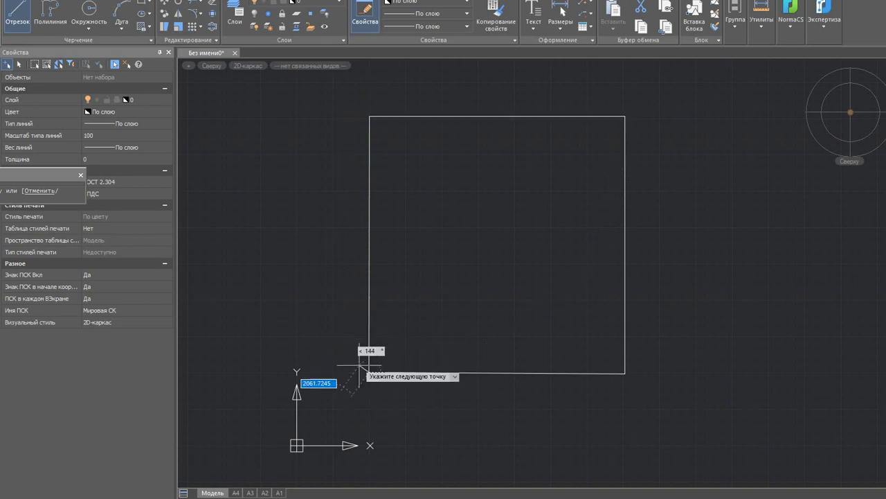
pyautogui.rightClick(371, 370)
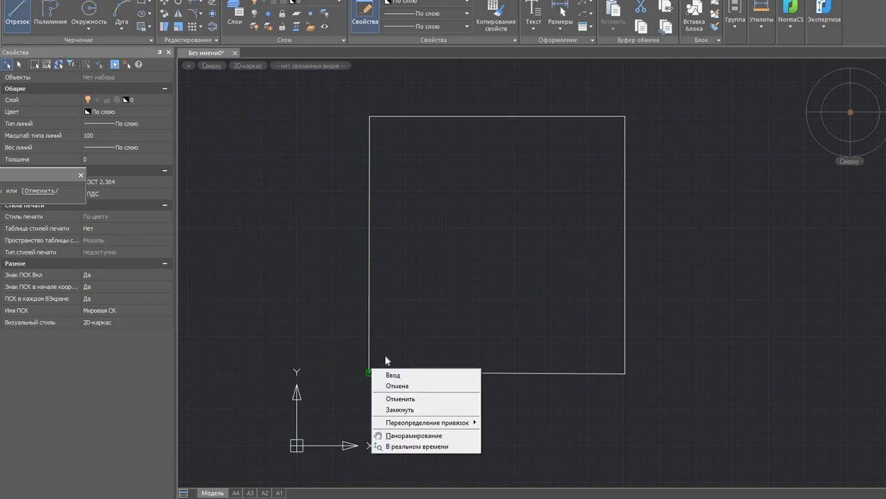
pyautogui.click(392, 375)
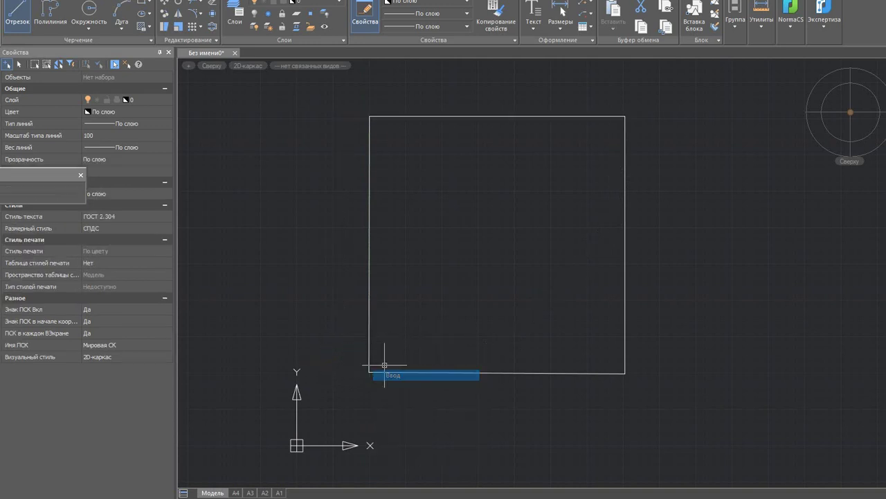
# Step: Draw a gable roof with two lines from the wall's upper-left corner to an apex above and down to its upper-right corner
pyautogui.click(12, 16)
pyautogui.click(369, 116)
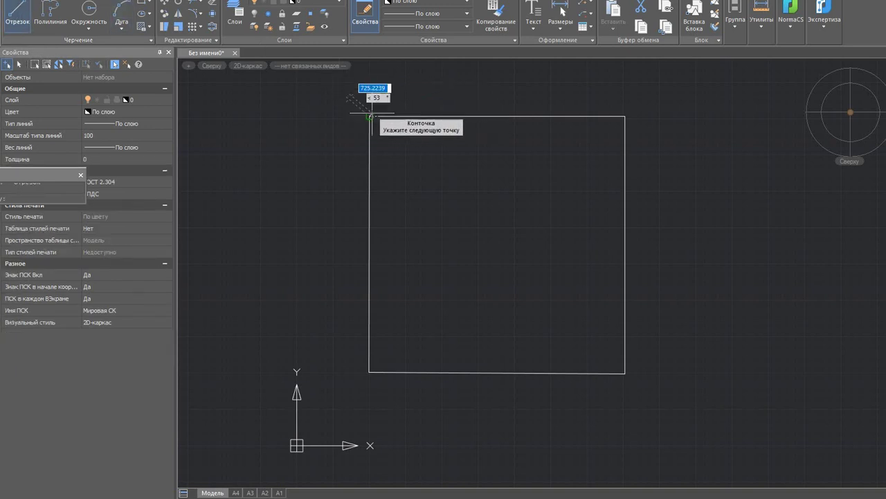
pyautogui.click(492, 68)
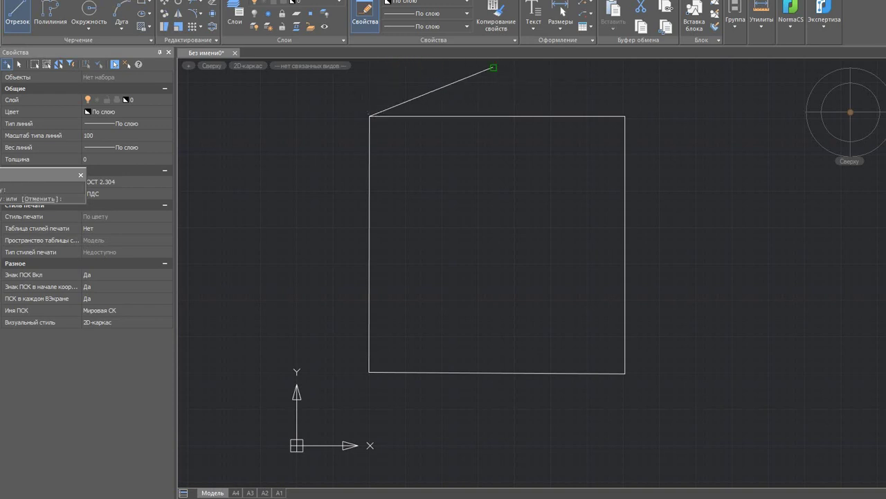
pyautogui.rightClick(629, 118)
pyautogui.click(651, 121)
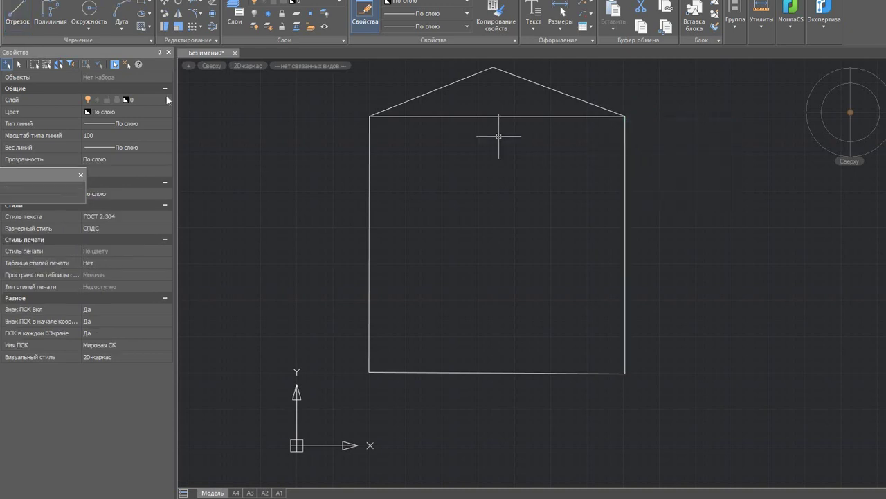
# Step: Draw a closed four-sided window outline with Line in the upper-left part of the house wall
pyautogui.click(28, 15)
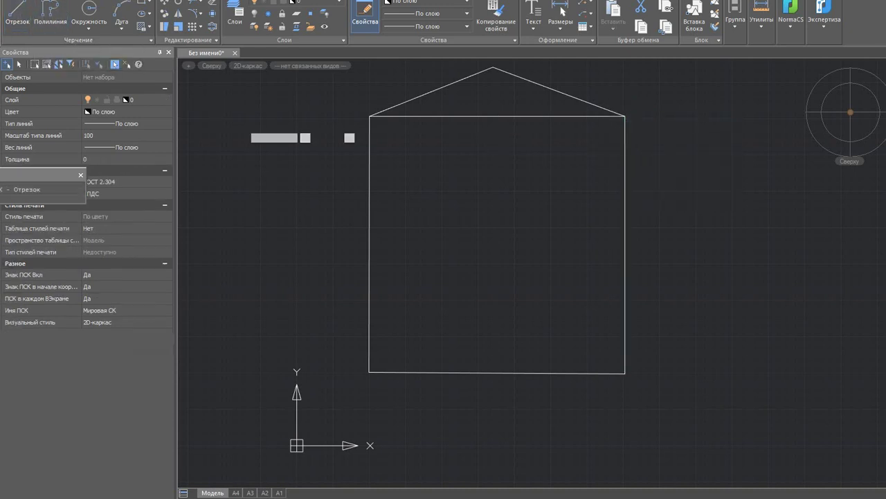
pyautogui.click(406, 158)
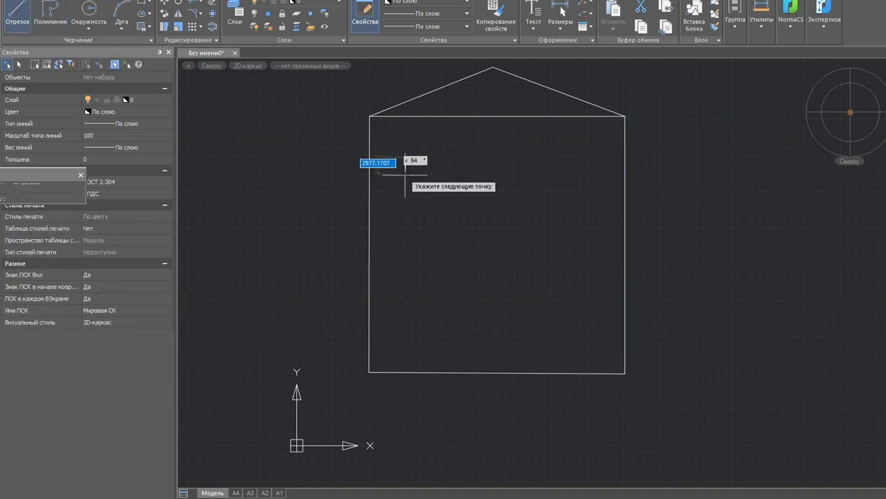
pyautogui.click(403, 227)
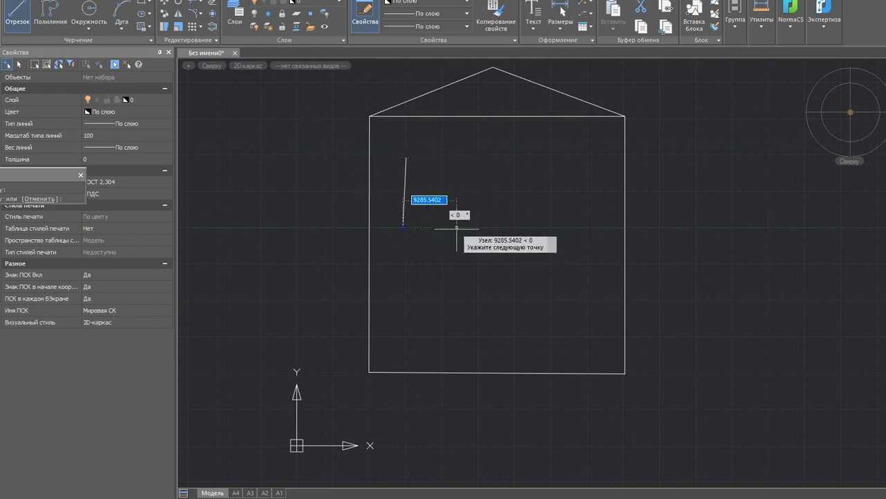
pyautogui.click(481, 227)
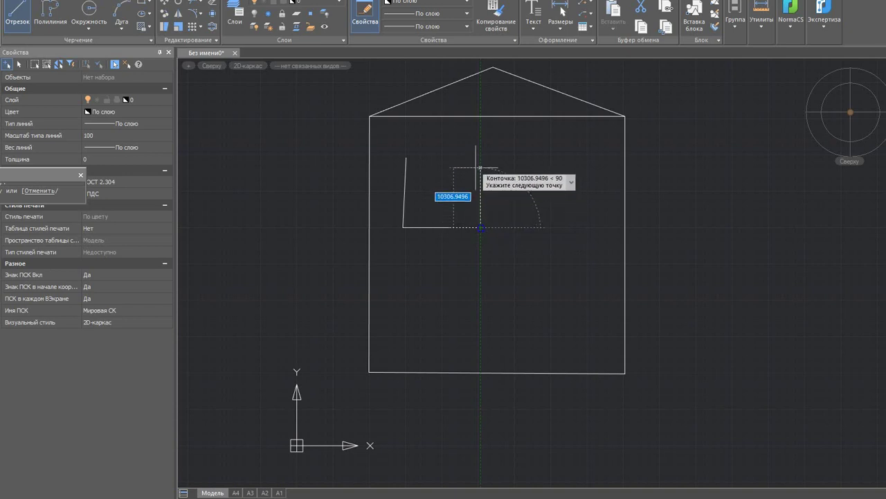
pyautogui.click(481, 153)
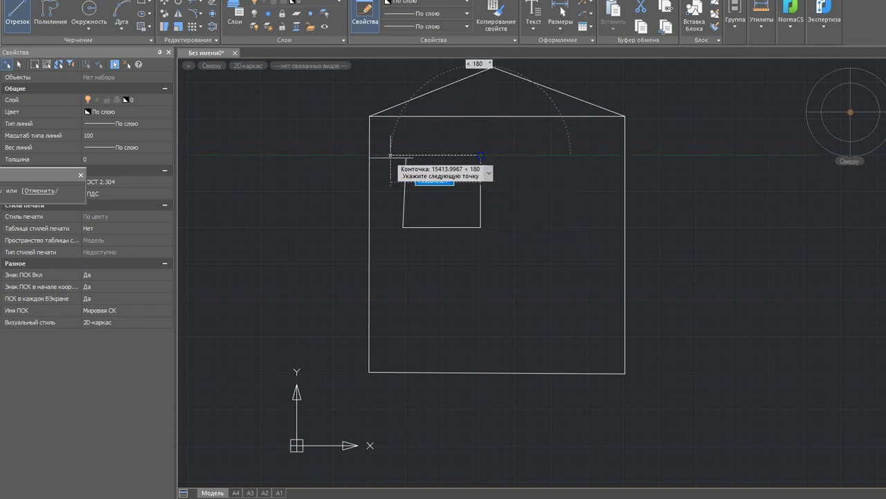
pyautogui.click(408, 159)
pyautogui.rightClick(407, 159)
pyautogui.click(429, 161)
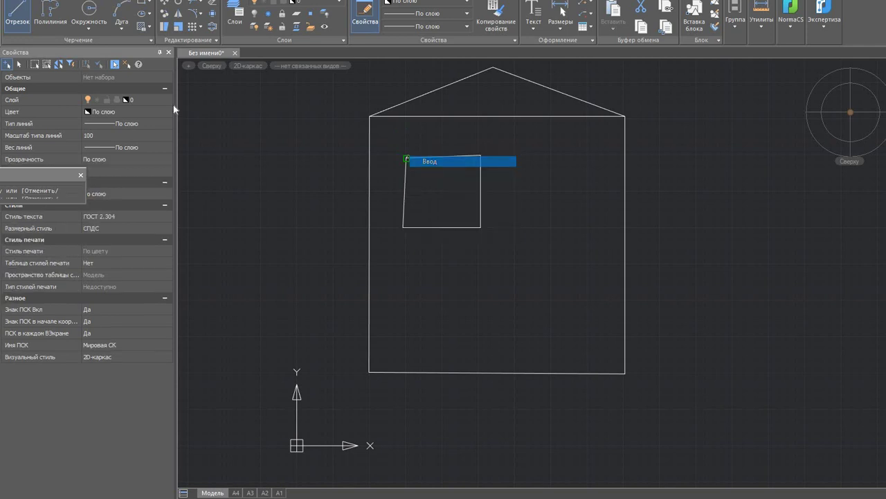
# Step: Divide the left window with lines running about 6,300 units from its upper-left corner along the top and straight down to its bottom edge
pyautogui.click(16, 15)
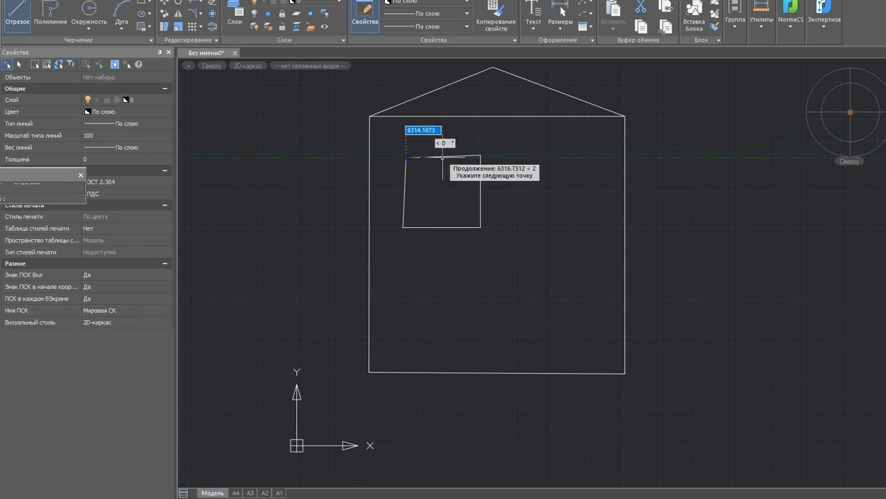
pyautogui.click(442, 226)
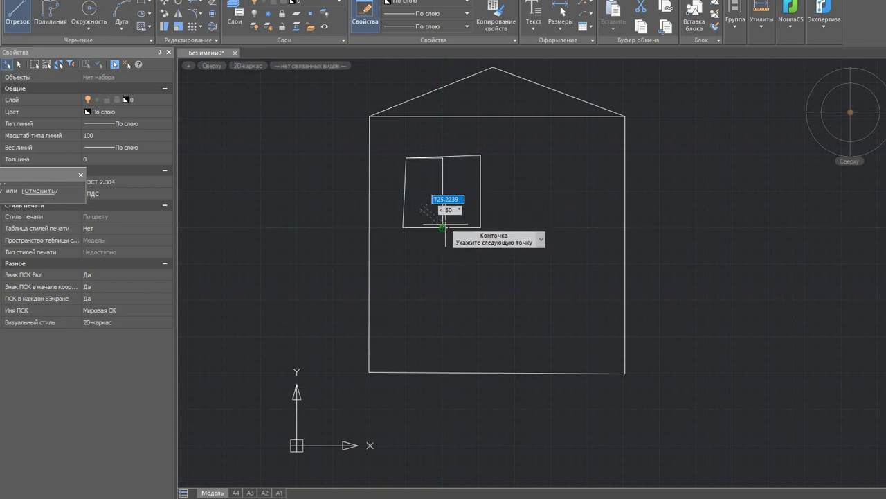
pyautogui.rightClick(444, 226)
pyautogui.click(463, 233)
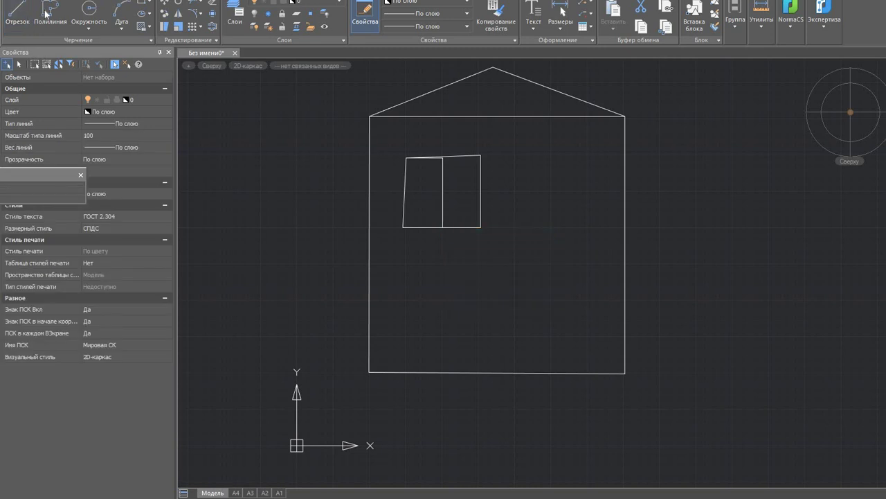
# Step: Draw a second closed four-sided window outline in the upper-right part of the wall, level with the left window
pyautogui.click(17, 15)
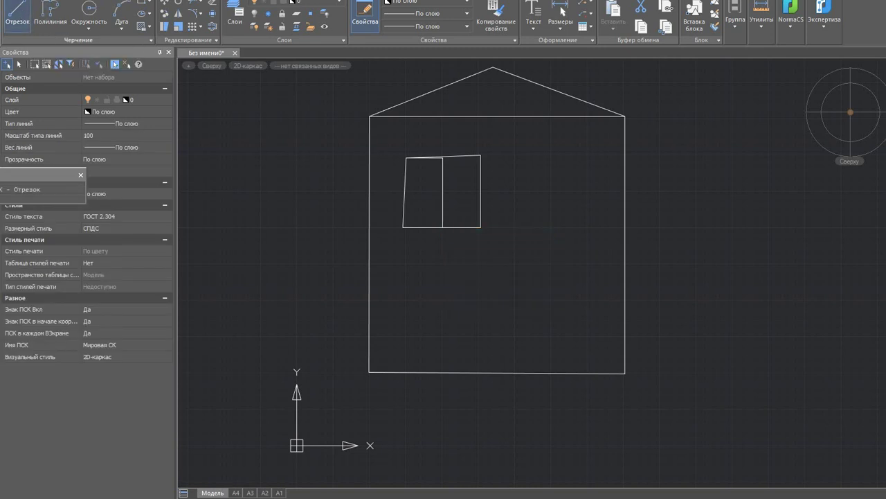
pyautogui.click(514, 157)
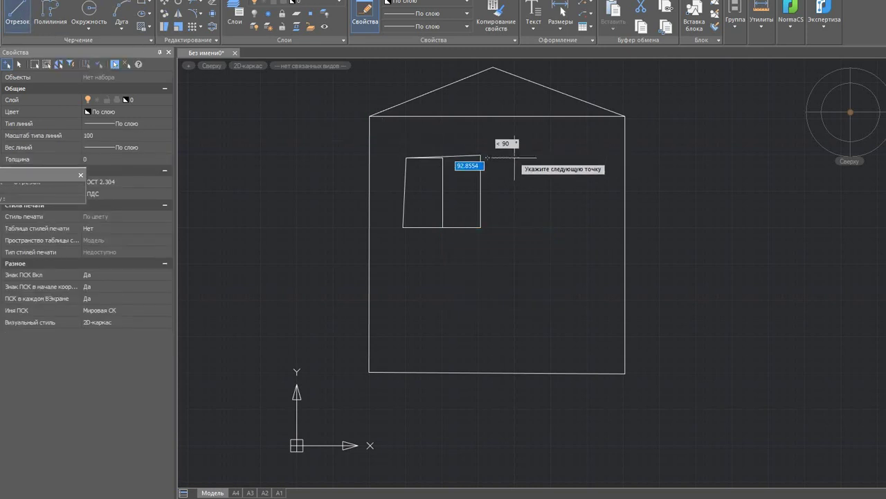
pyautogui.click(514, 227)
pyautogui.click(558, 227)
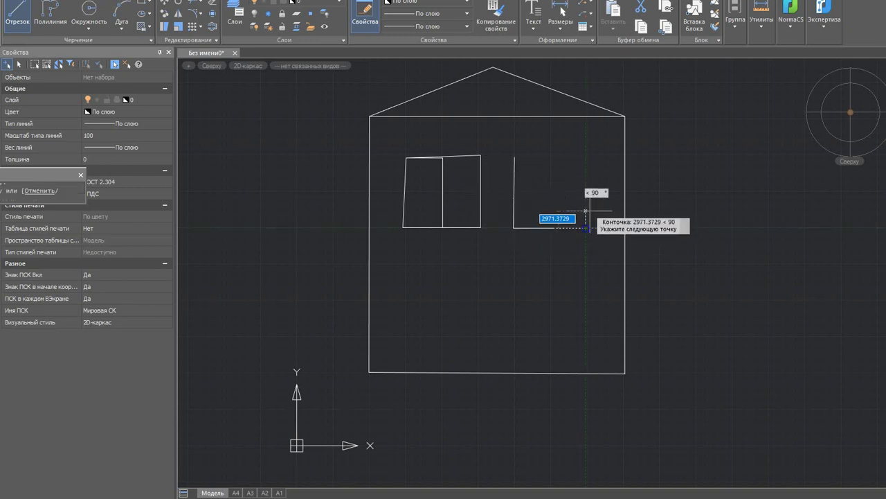
pyautogui.click(586, 156)
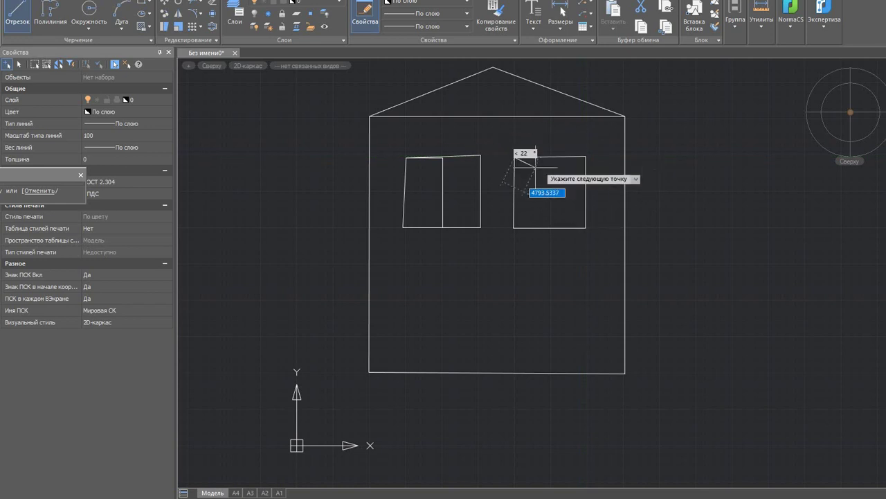
pyautogui.rightClick(516, 159)
pyautogui.click(534, 166)
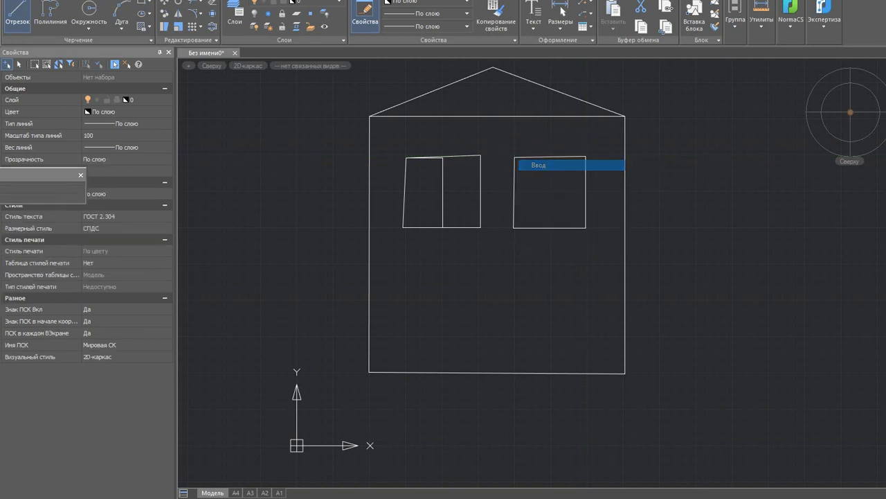
pyautogui.press('Return')
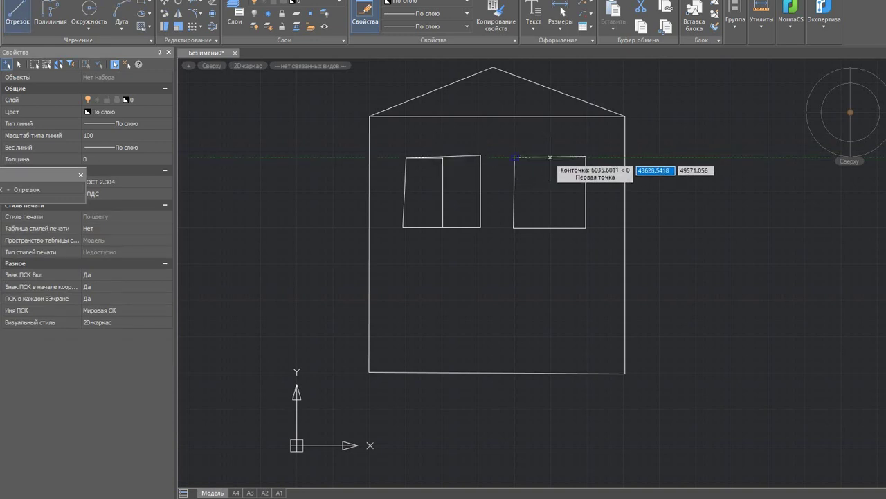
pyautogui.click(552, 158)
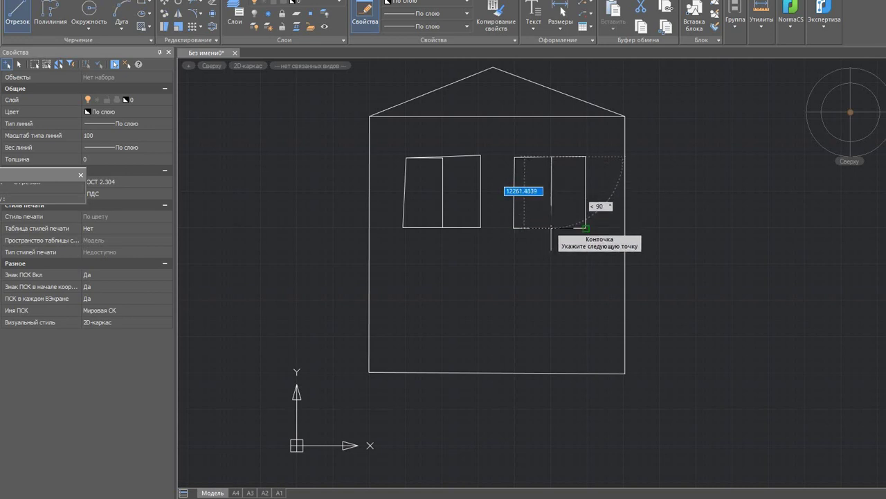
pyautogui.press('Escape')
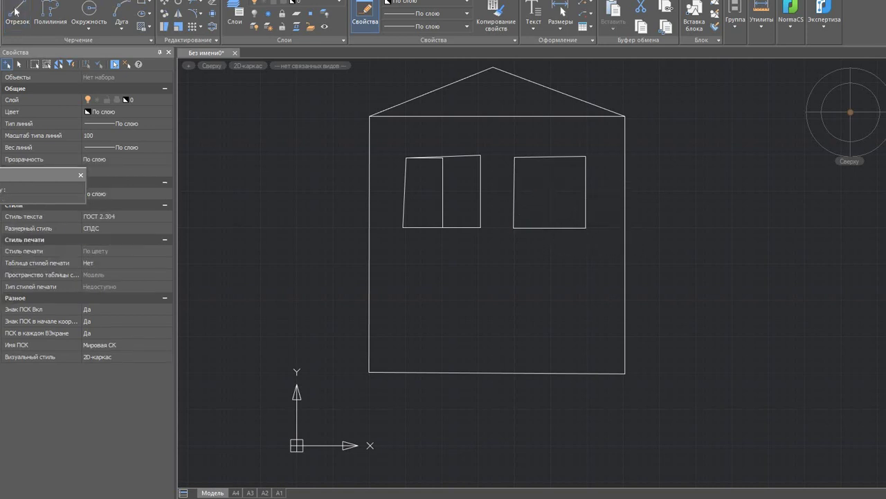
pyautogui.press('space')
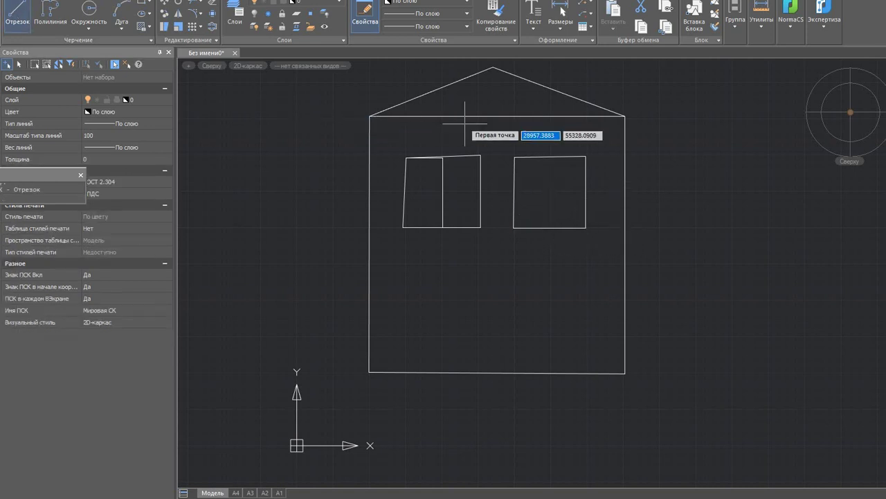
pyautogui.click(550, 157)
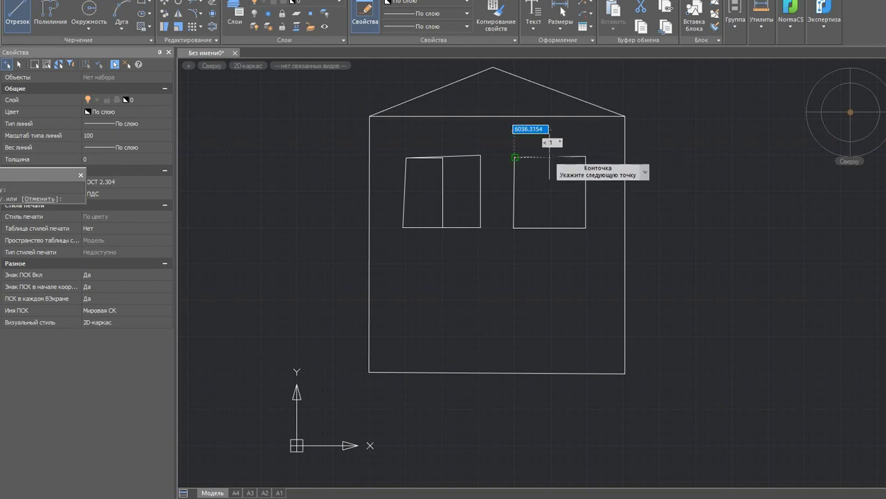
pyautogui.rightClick(550, 157)
pyautogui.click(558, 164)
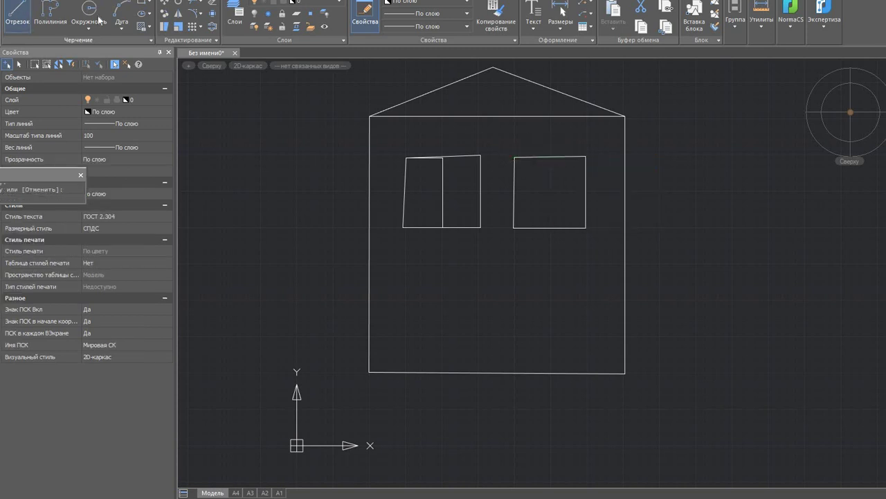
pyautogui.press('Return')
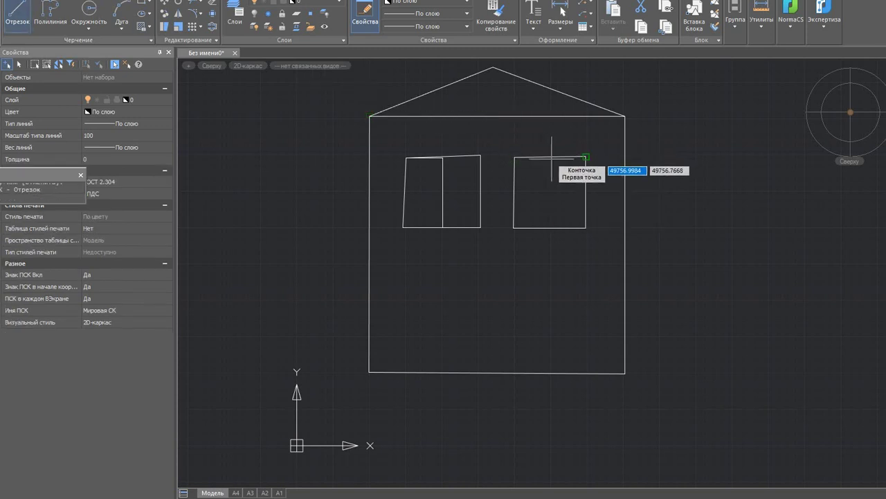
pyautogui.click(584, 158)
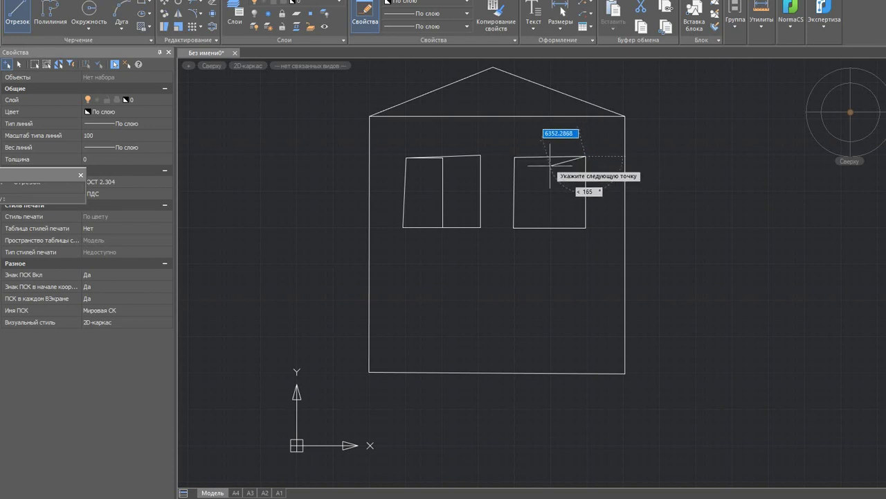
pyautogui.press('Escape')
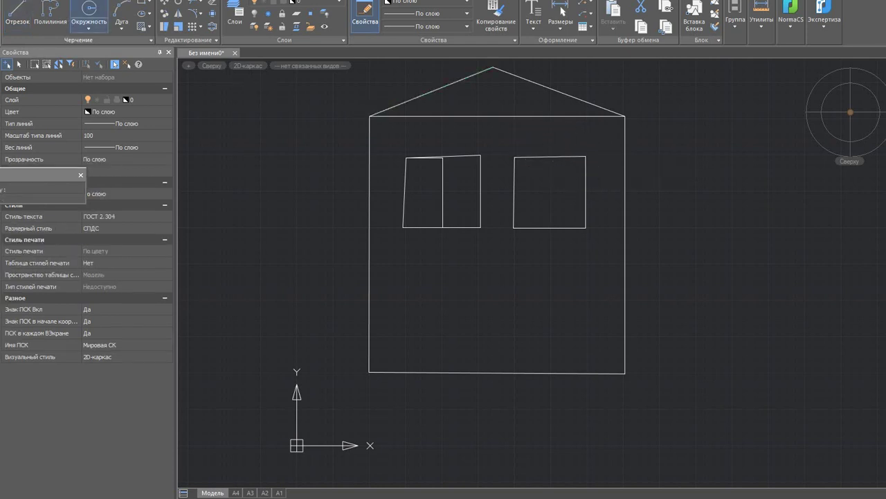
# Step: Draw a diagonal line across the upper-right window from its lower-right corner to its upper-left corner
pyautogui.click(18, 9)
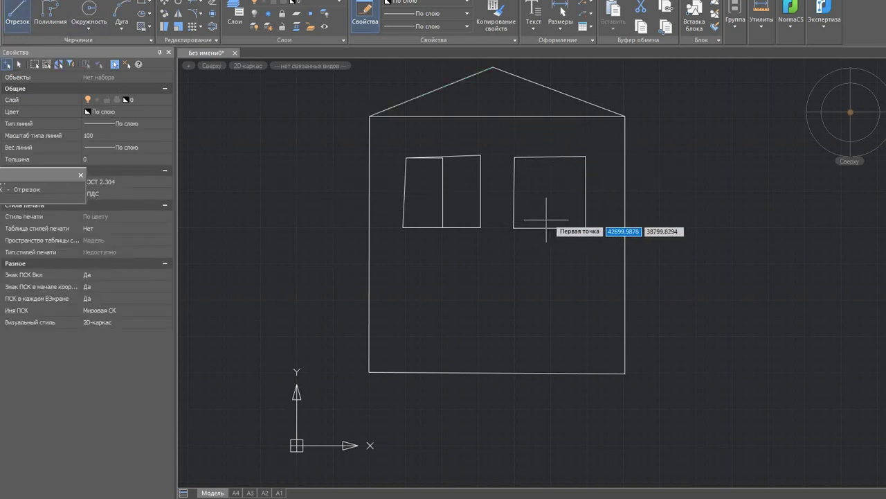
pyautogui.click(554, 228)
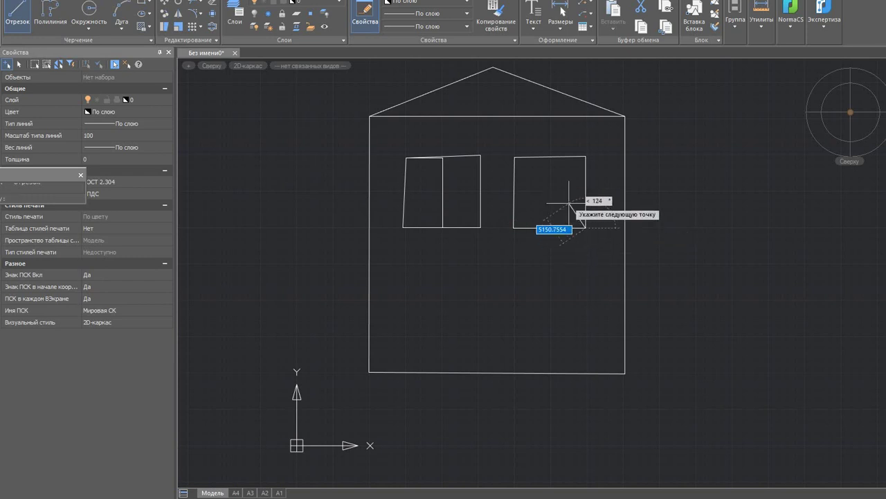
pyautogui.click(516, 158)
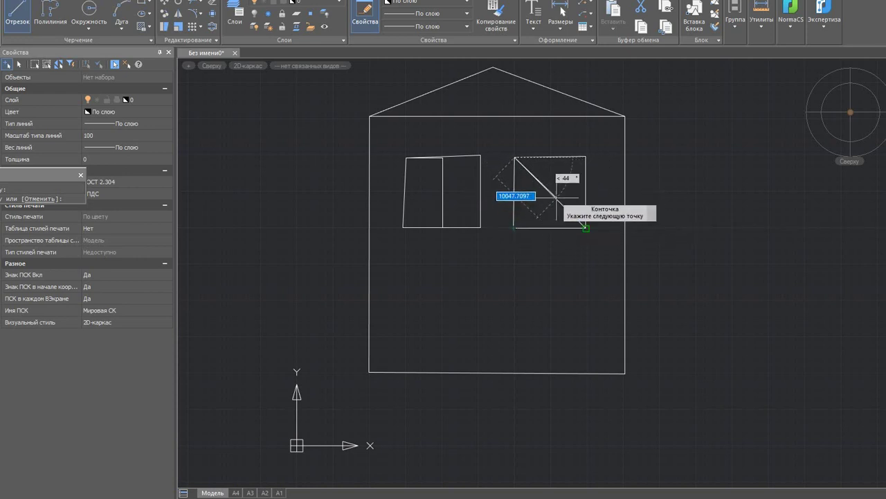
pyautogui.rightClick(535, 168)
pyautogui.click(543, 167)
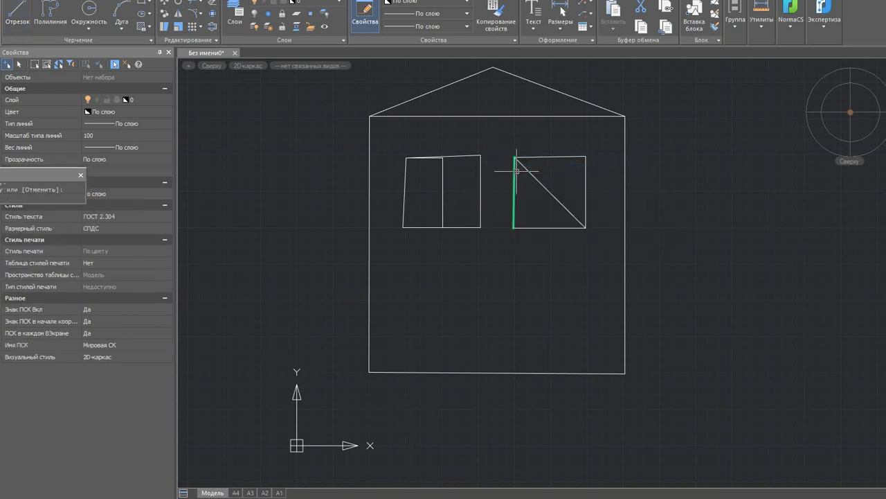
# Step: Draw a closed, roughly square window outline about 12,700 units wide with Line in the lower-left part of the house wall
pyautogui.click(17, 17)
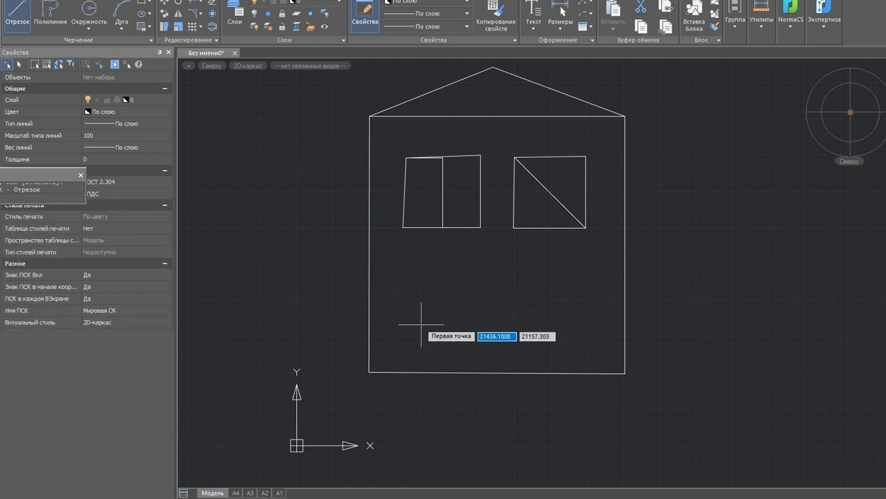
pyautogui.click(407, 336)
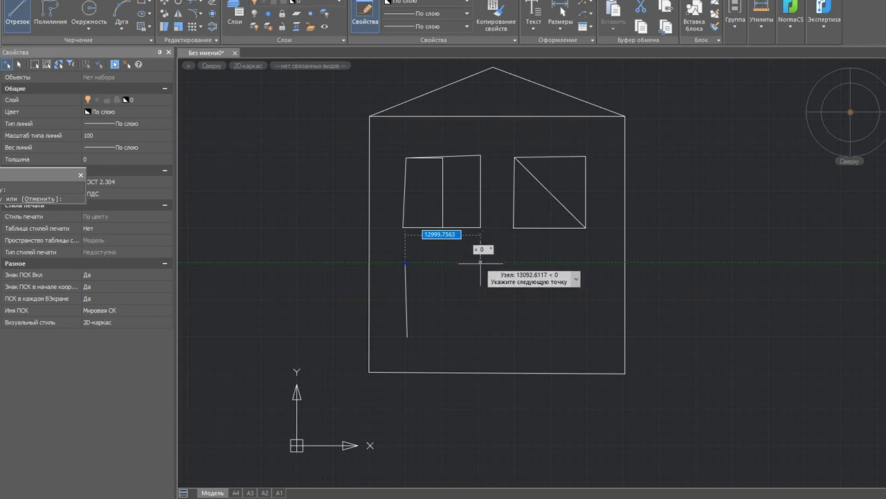
pyautogui.click(479, 262)
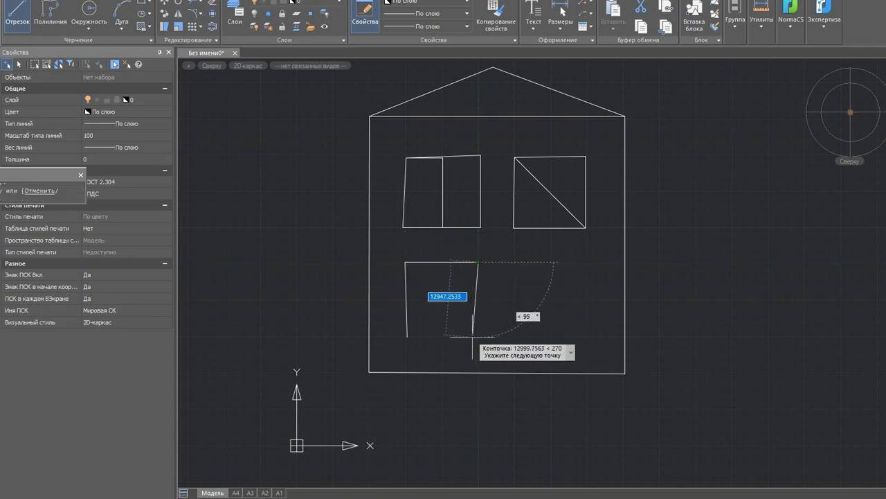
pyautogui.click(478, 336)
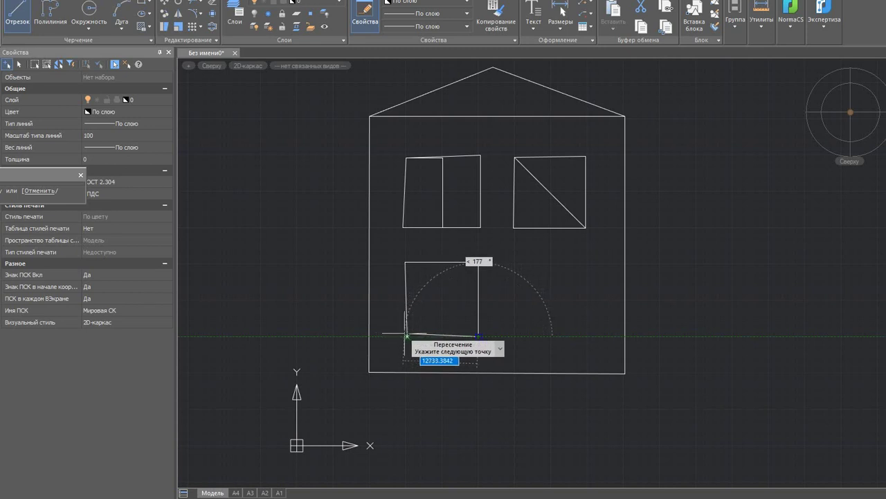
pyautogui.rightClick(407, 337)
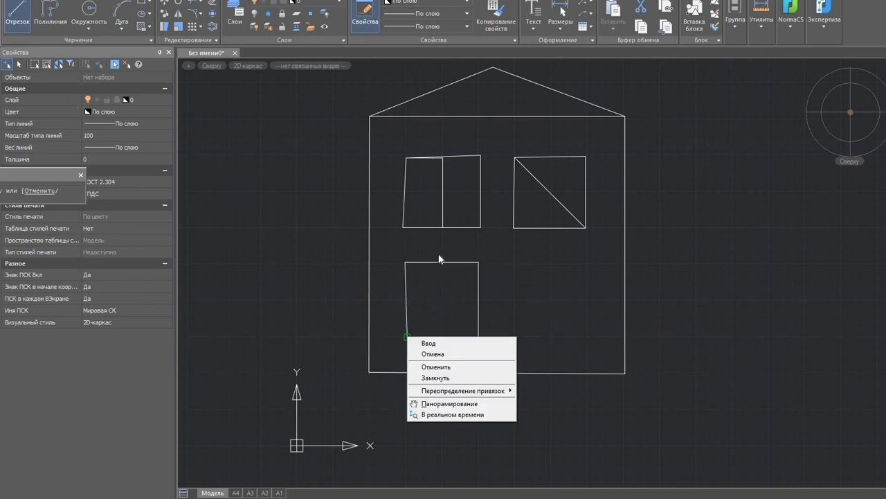
# Step: Draw a diagonal line across the lower-left window from its upper-right corner to its lower-left corner
pyautogui.click(14, 18)
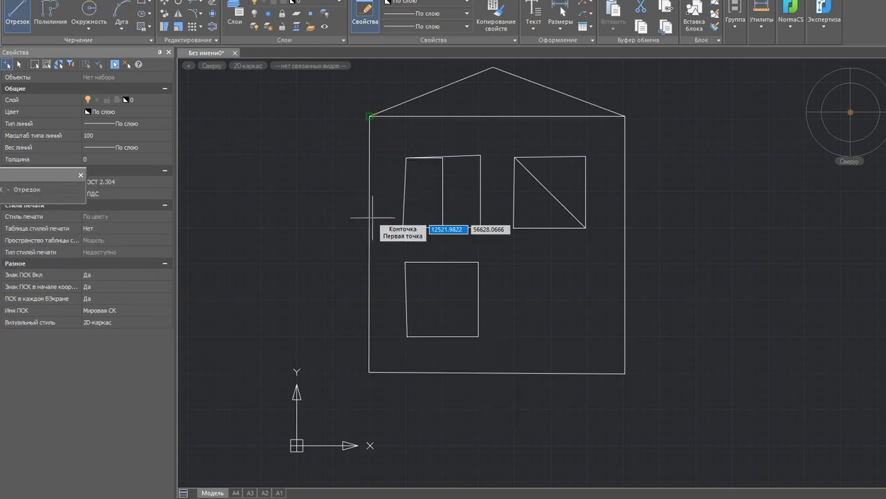
pyautogui.click(478, 263)
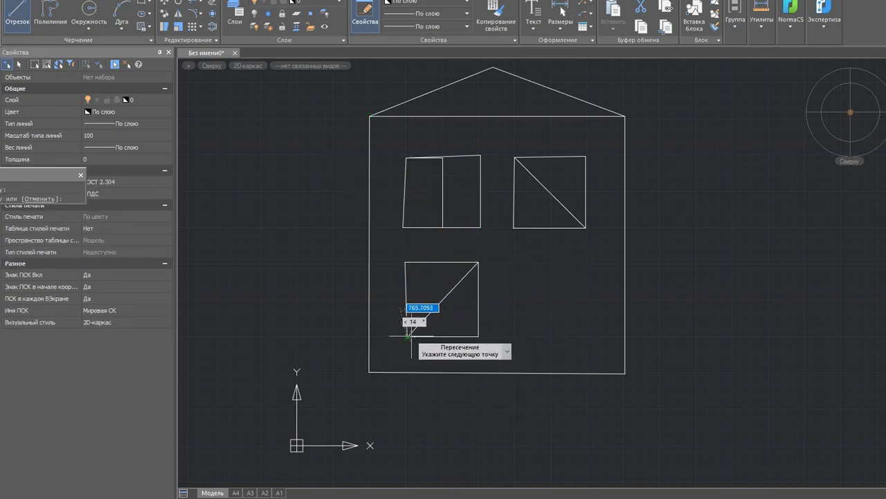
pyautogui.click(407, 337)
pyautogui.rightClick(412, 336)
pyautogui.click(426, 342)
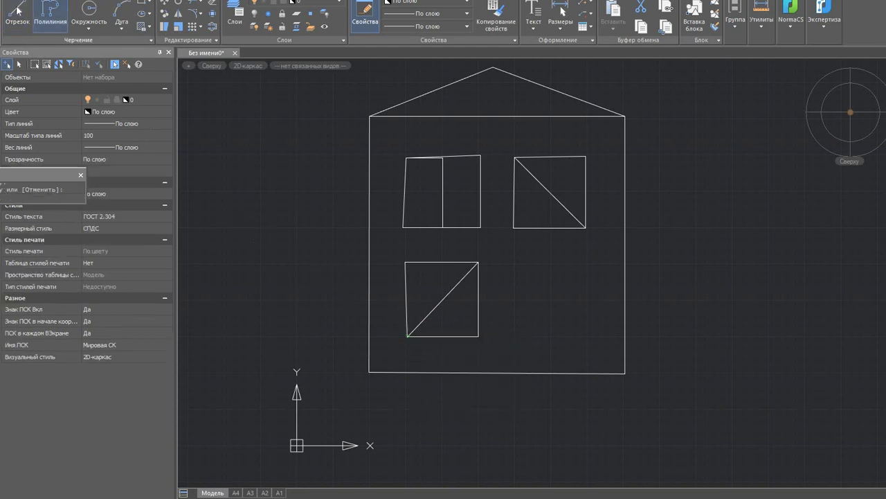
# Step: Draw a closed four-sided window outline with Line in the lower-right part of the wall, level with the lower-left window
pyautogui.press('Return')
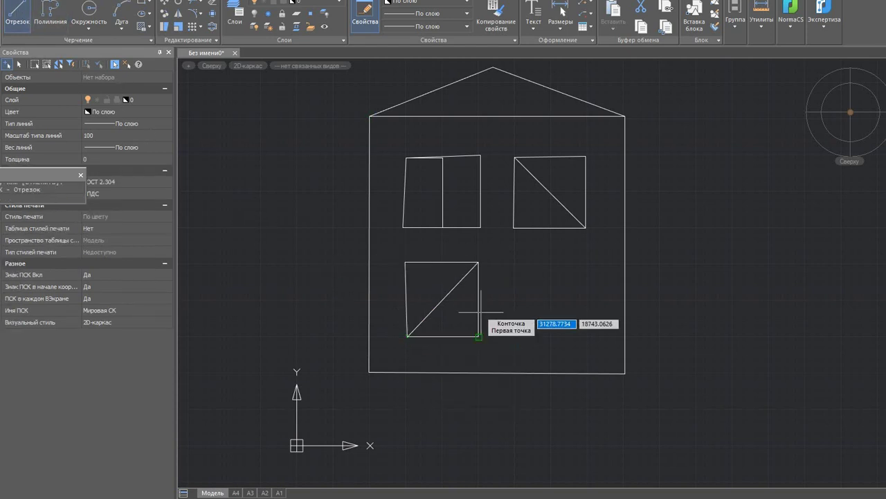
pyautogui.click(515, 336)
pyautogui.click(515, 263)
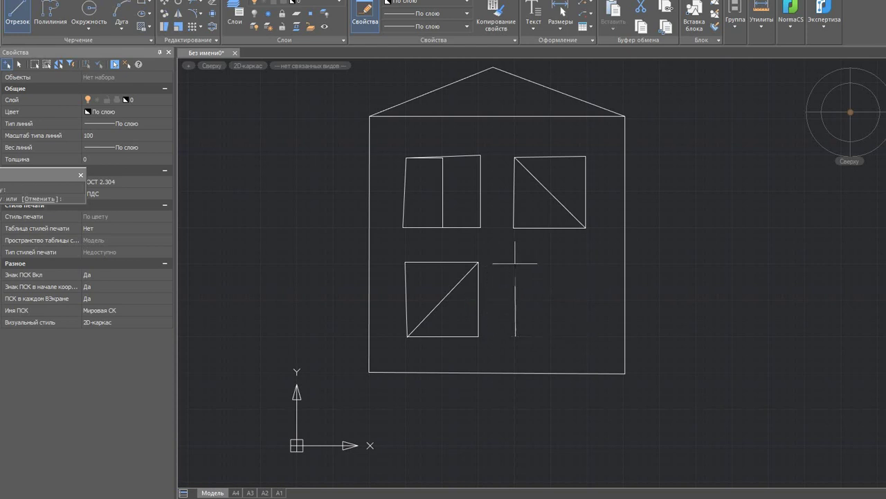
pyautogui.click(587, 263)
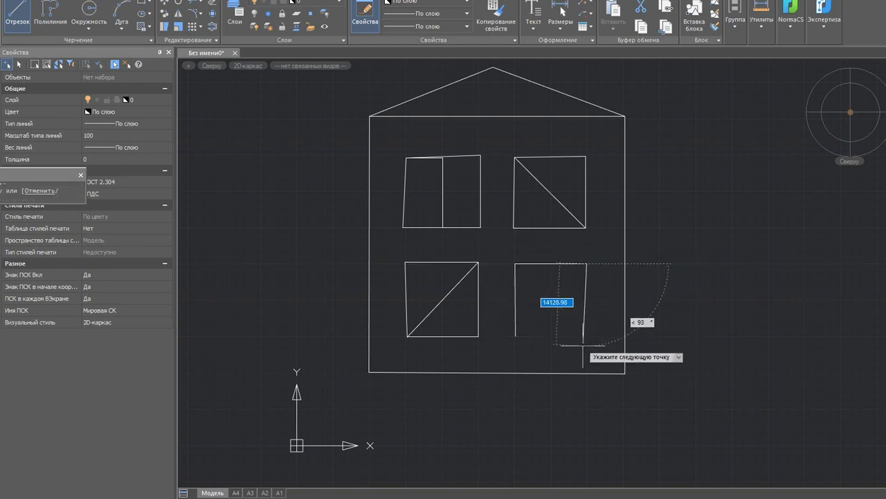
pyautogui.click(588, 336)
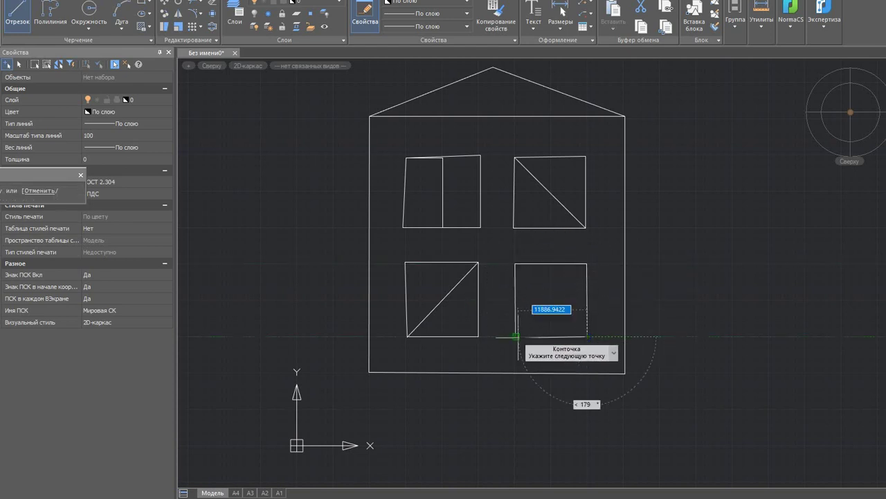
pyautogui.click(516, 336)
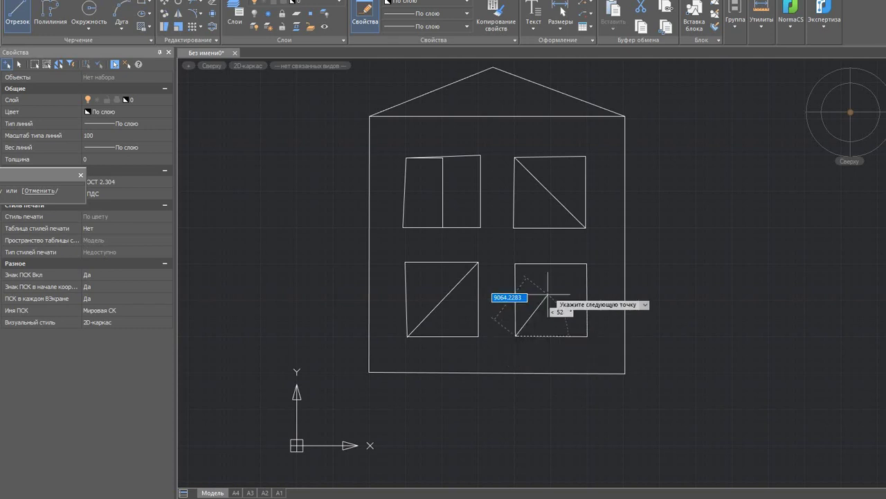
# Step: Continue the line diagonally across the lower-right window from its lower-left corner to its upper-right corner and finish the command
pyautogui.click(587, 263)
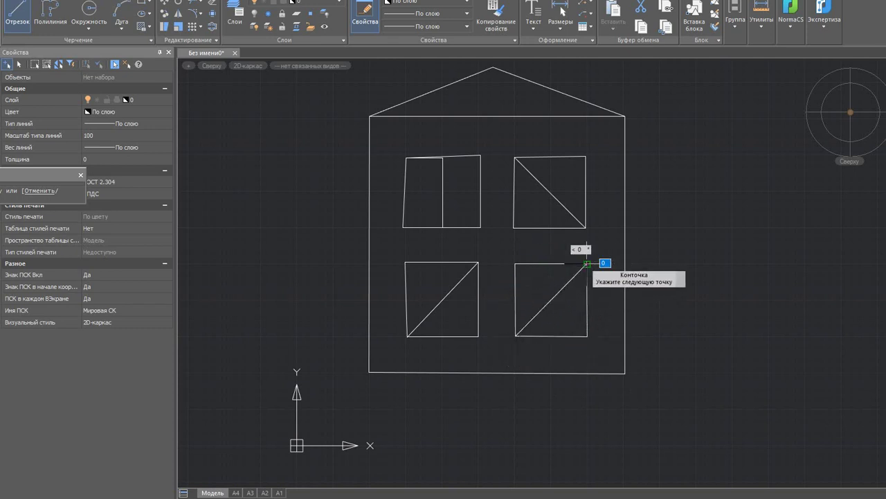
pyautogui.rightClick(587, 264)
pyautogui.click(599, 271)
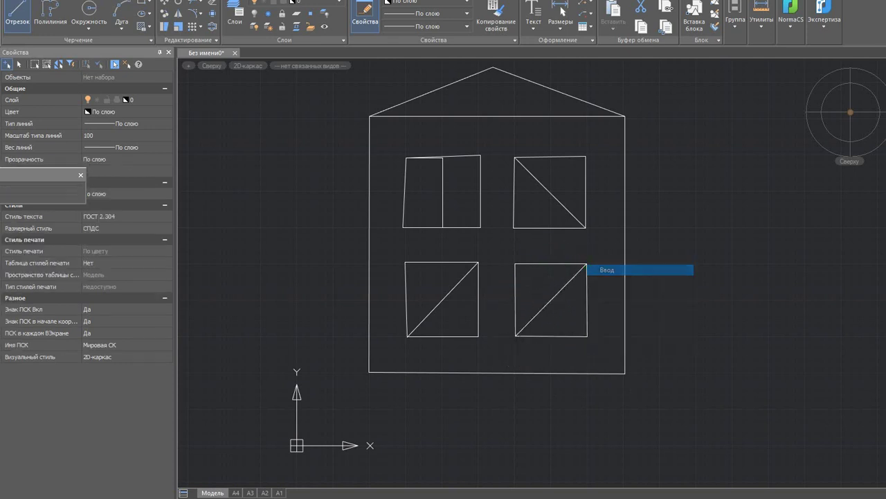
# Step: Draw a circle with a radius of about 2,150 units in the middle of the gable, below the roof peak
pyautogui.click(97, 13)
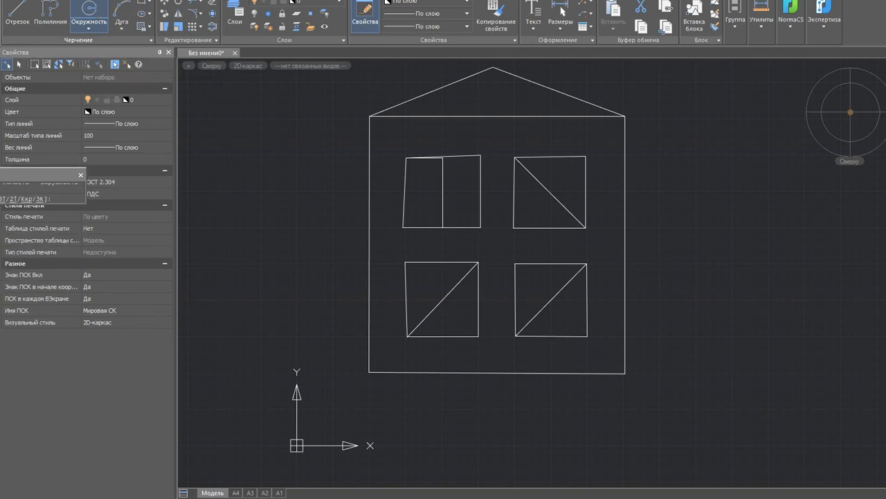
pyautogui.click(491, 98)
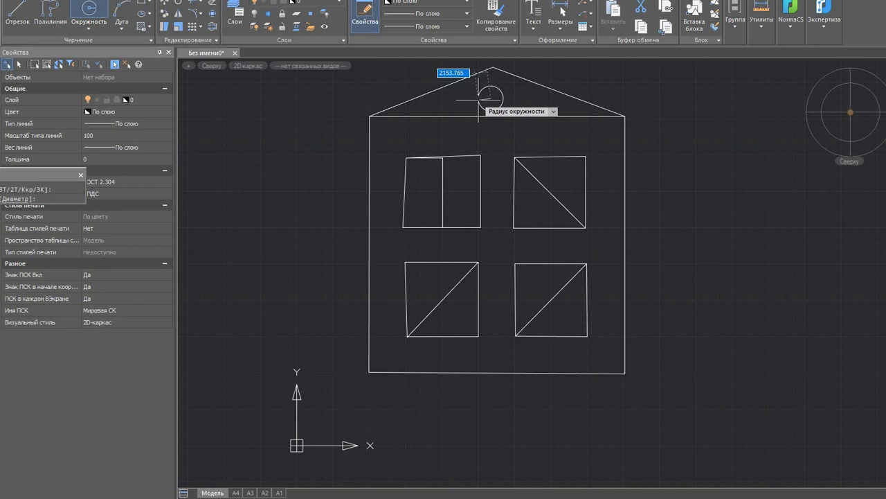
pyautogui.click(478, 99)
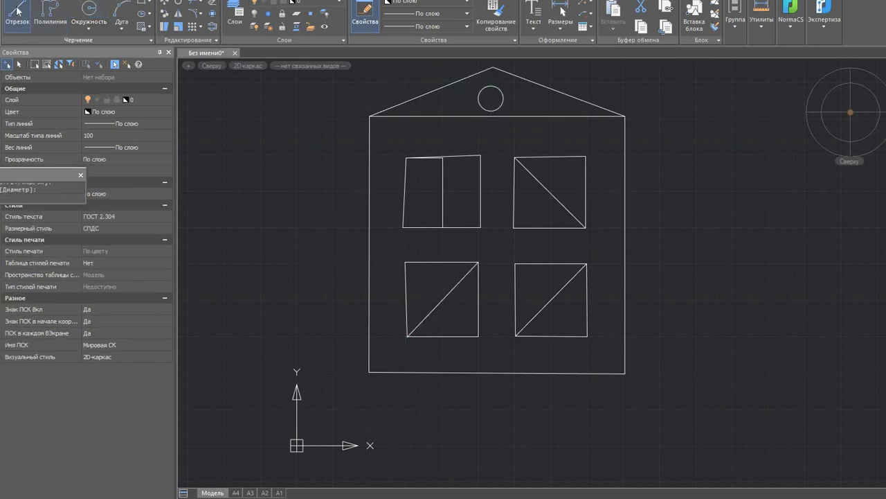
# Step: Draw a nearly horizontal line about 19,300 units long in the empty space left of the house and delete it
pyautogui.click(17, 10)
pyautogui.click(219, 235)
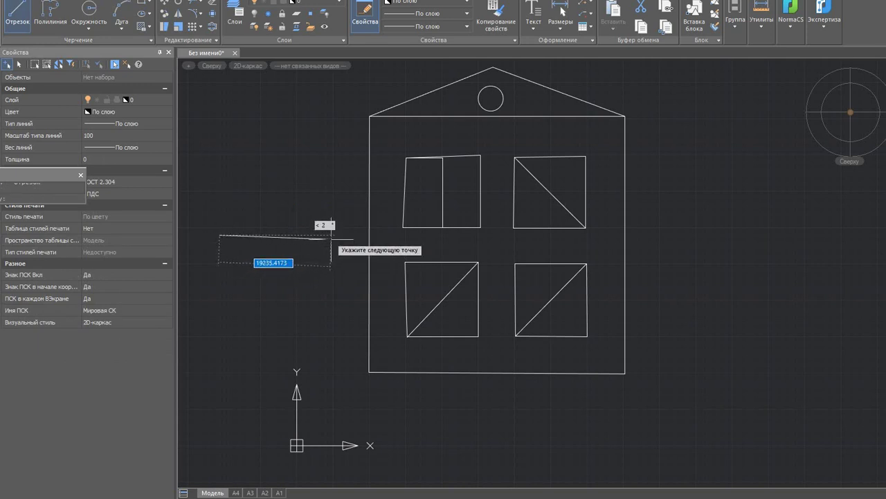
pyautogui.click(331, 237)
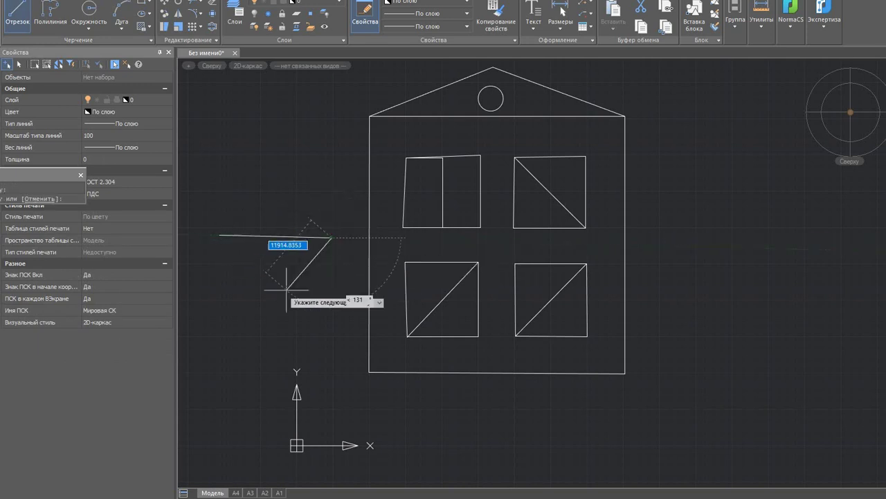
pyautogui.rightClick(332, 236)
pyautogui.click(354, 241)
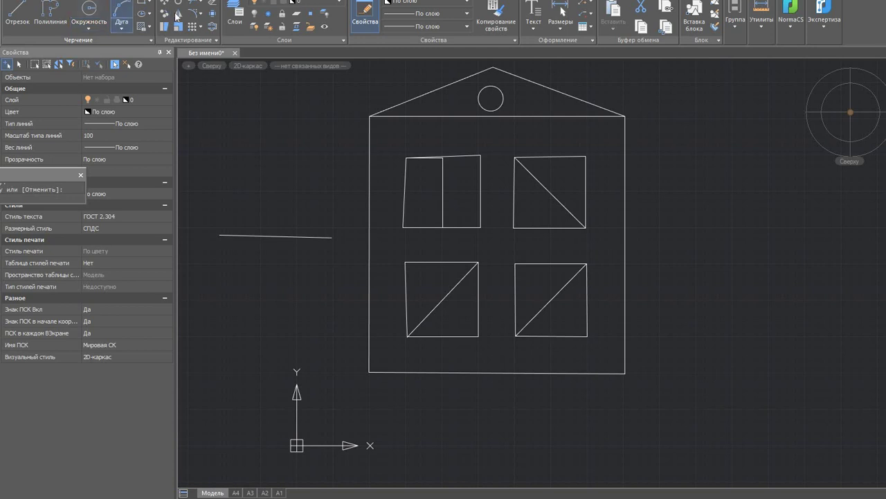
pyautogui.click(275, 236)
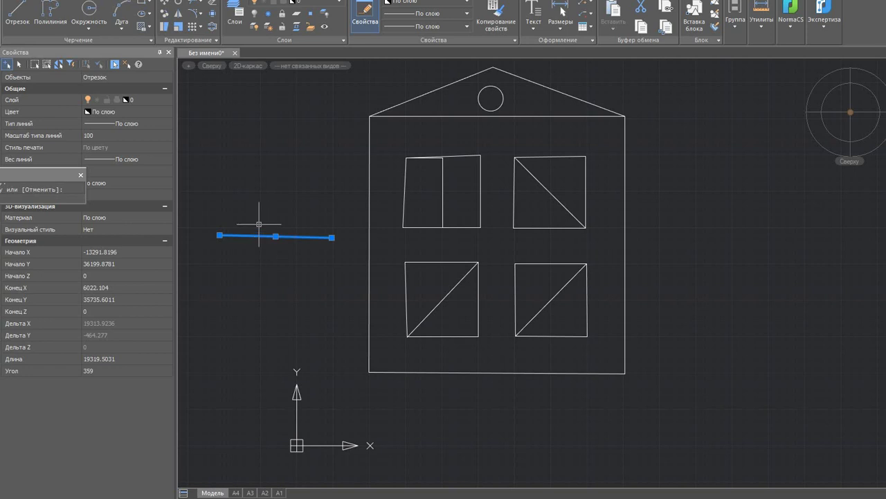
pyautogui.press('Delete')
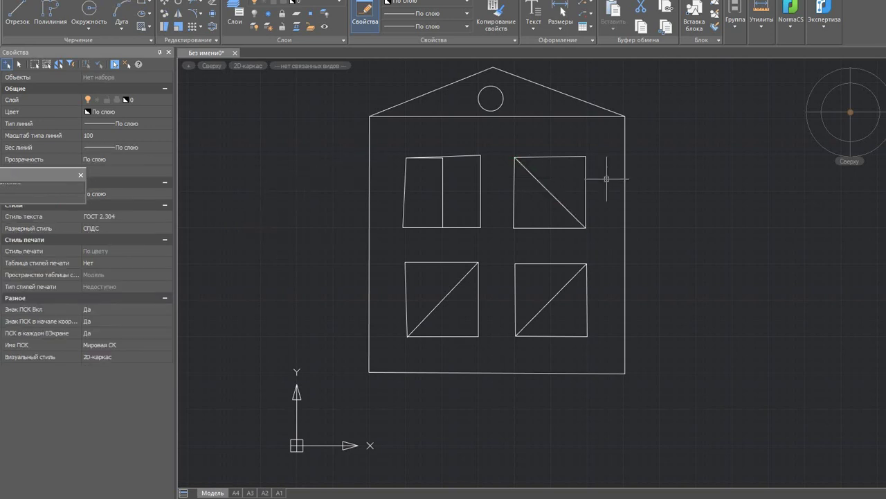
# Step: Draw a circle with a radius of about 6,200 units left of the house and delete it
pyautogui.click(88, 11)
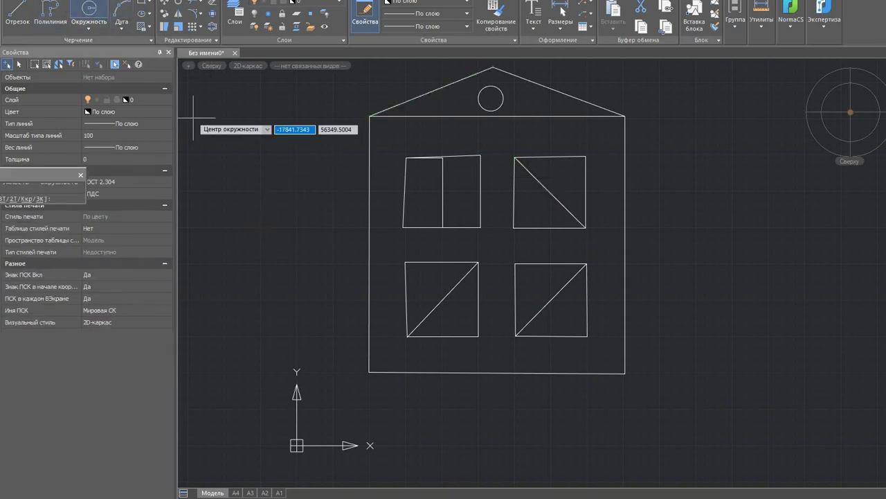
pyautogui.click(288, 222)
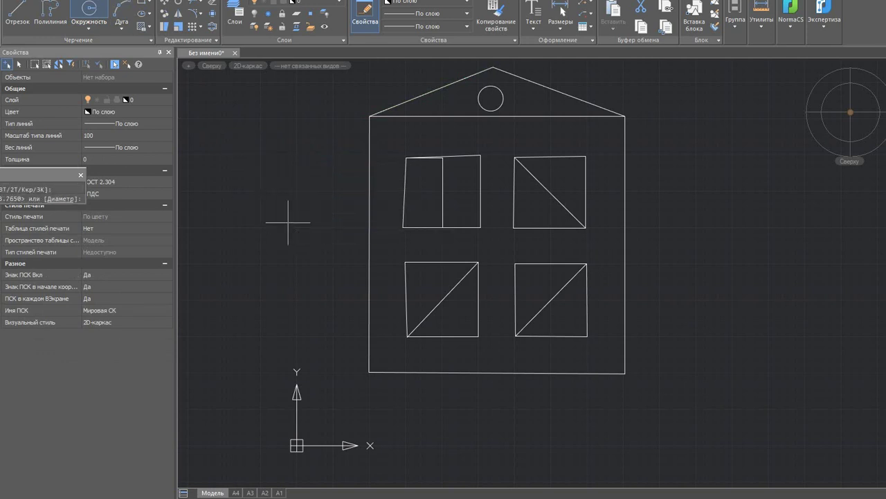
pyautogui.click(260, 246)
pyautogui.click(263, 246)
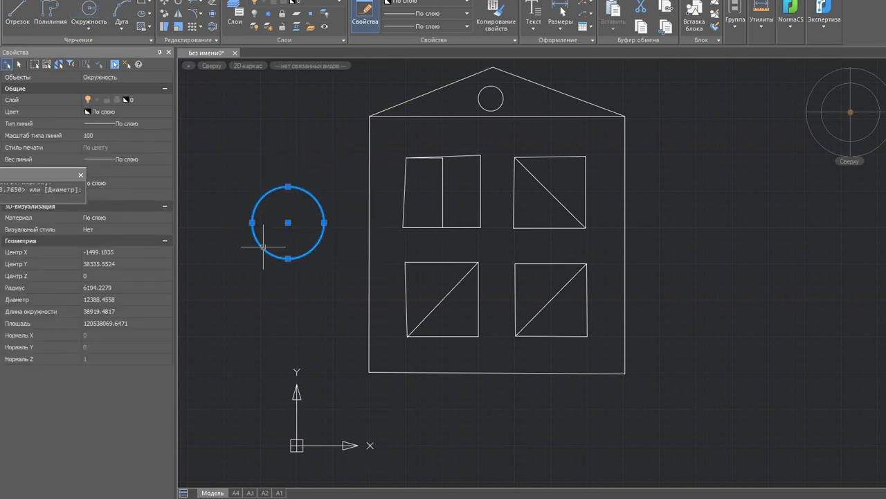
pyautogui.press('Delete')
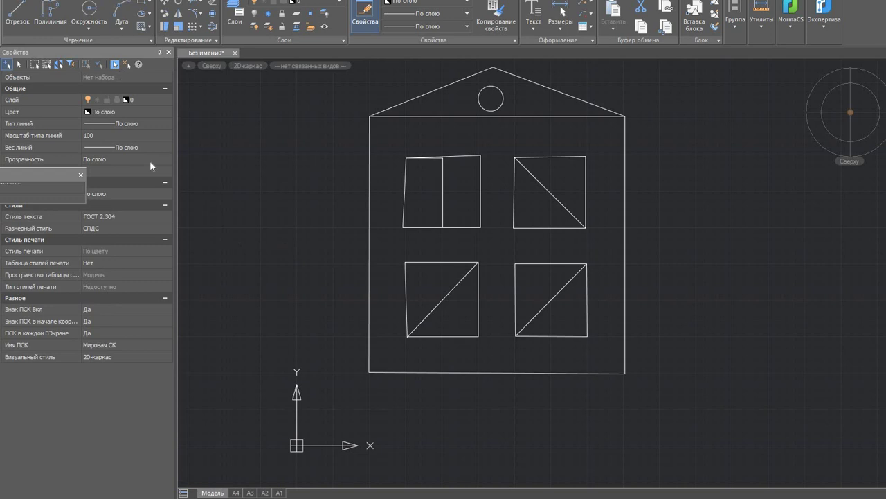